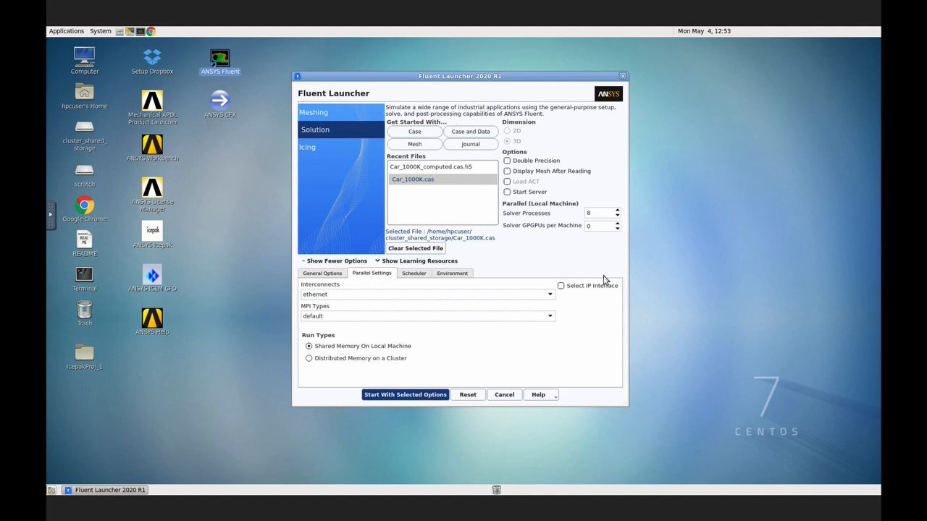
# Step: Start Fluent in Solution mode with Car_1000K.cas, using 8 solver processes on the local machine
pyautogui.doubleClick(600, 214)
pyautogui.click(438, 398)
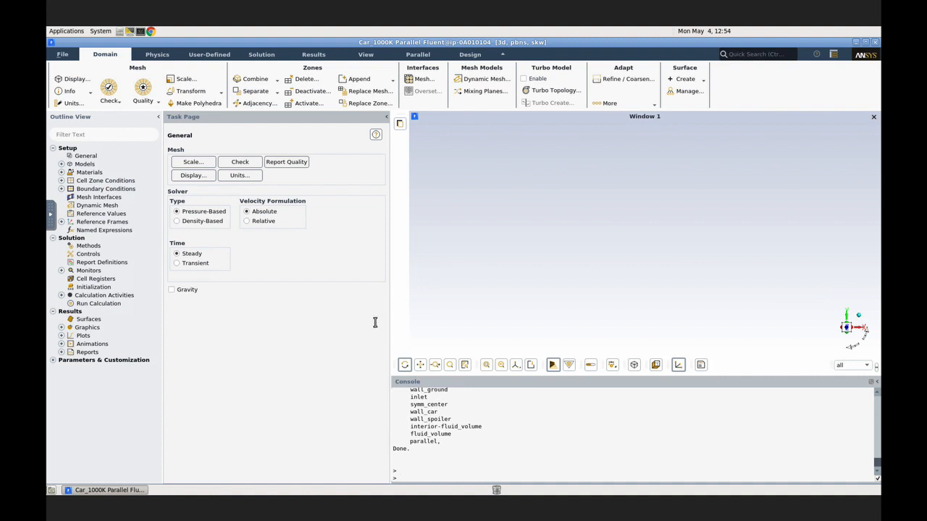
# Step: Run htop in a new terminal and move its window clear of Fluent's outline and task page
pyautogui.click(142, 32)
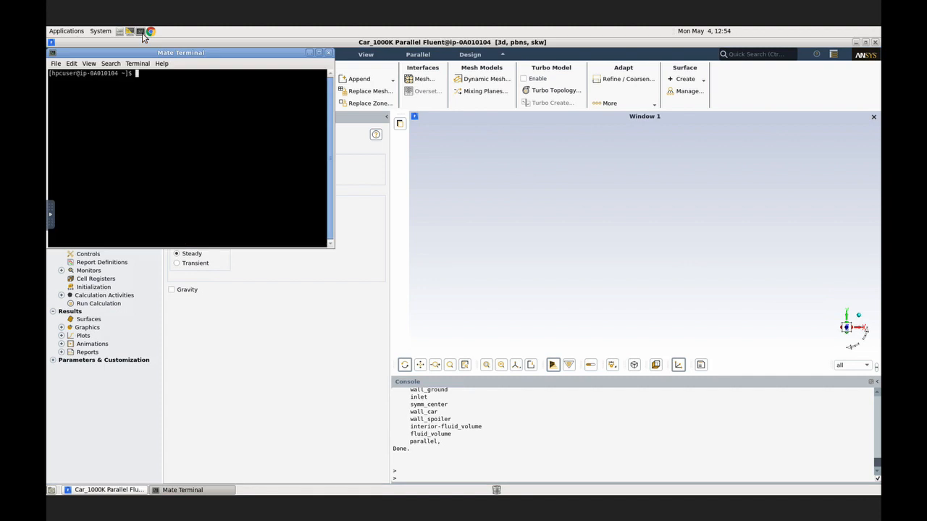
pyautogui.write('htop')
pyautogui.press('Return')
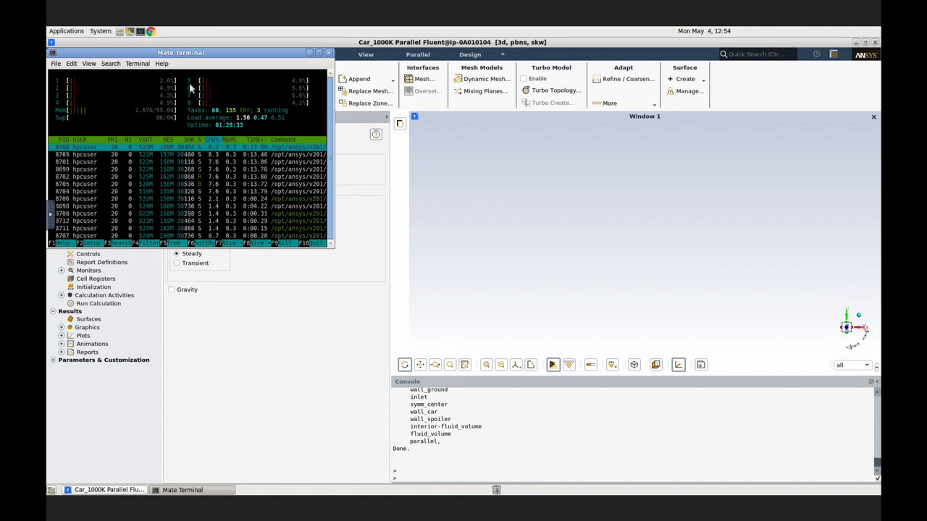
pyautogui.moveTo(169, 53); pyautogui.dragTo(714, 78)
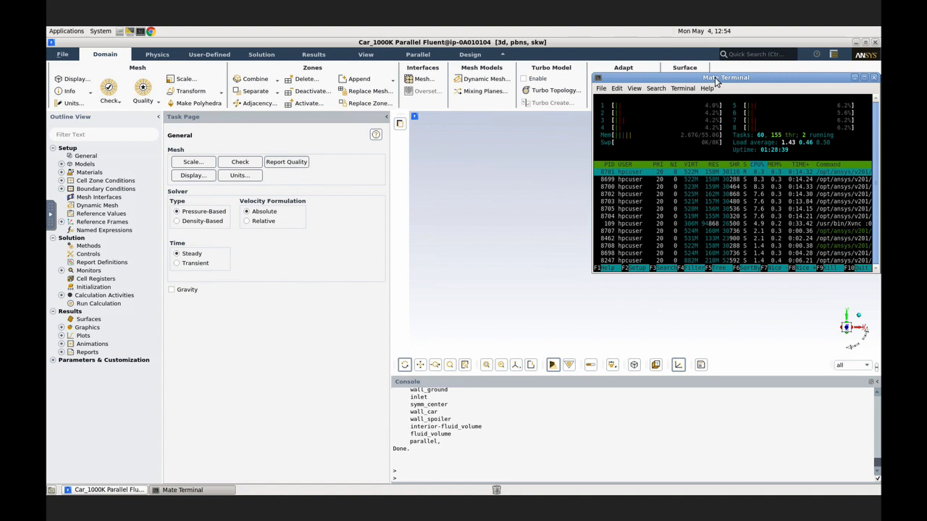
# Step: Run the calculation with the case's existing parameters and check the processor load in htop until it completes
pyautogui.click(89, 308)
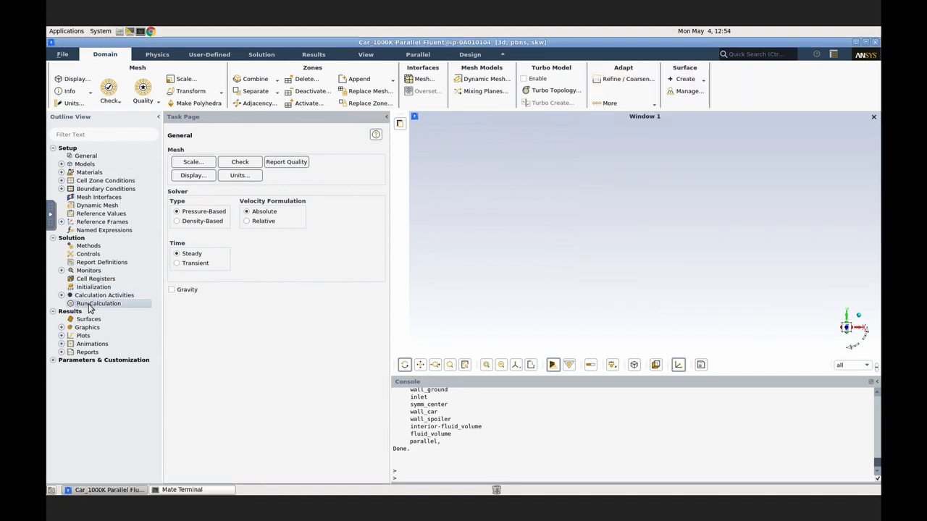
pyautogui.click(89, 305)
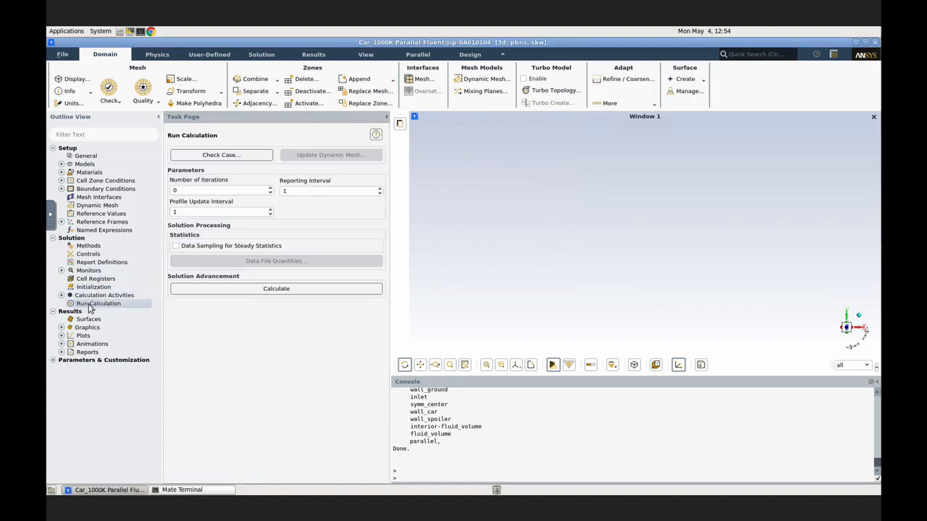
pyautogui.click(244, 294)
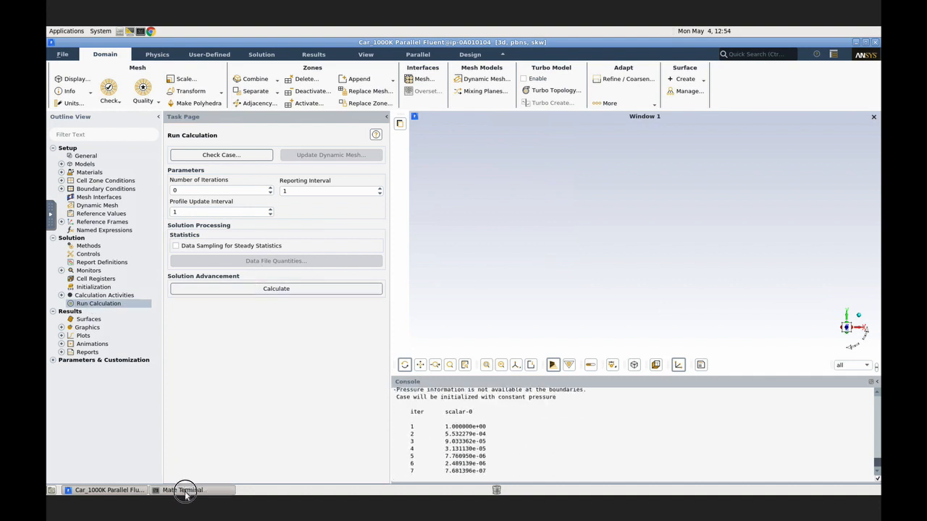
pyautogui.click(182, 490)
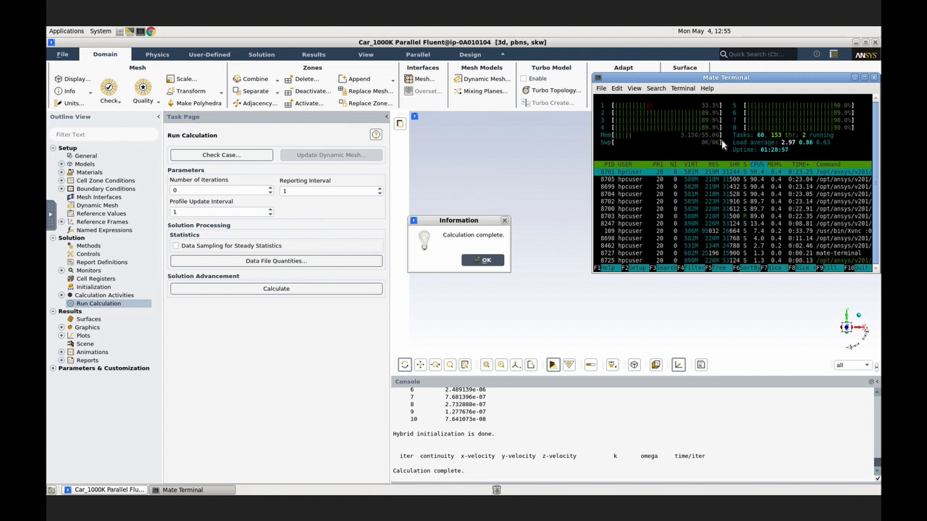
pyautogui.click(484, 262)
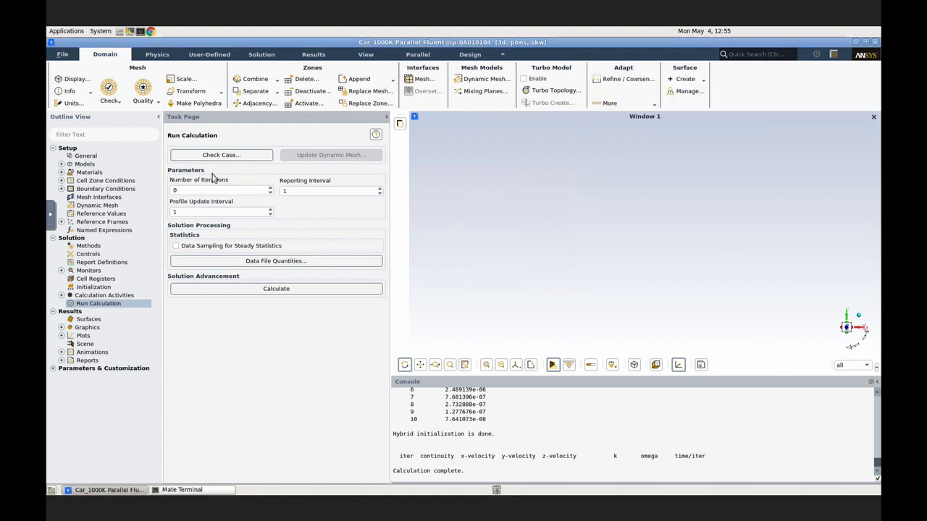
# Step: Start writing the computed case and data to file
pyautogui.click(62, 55)
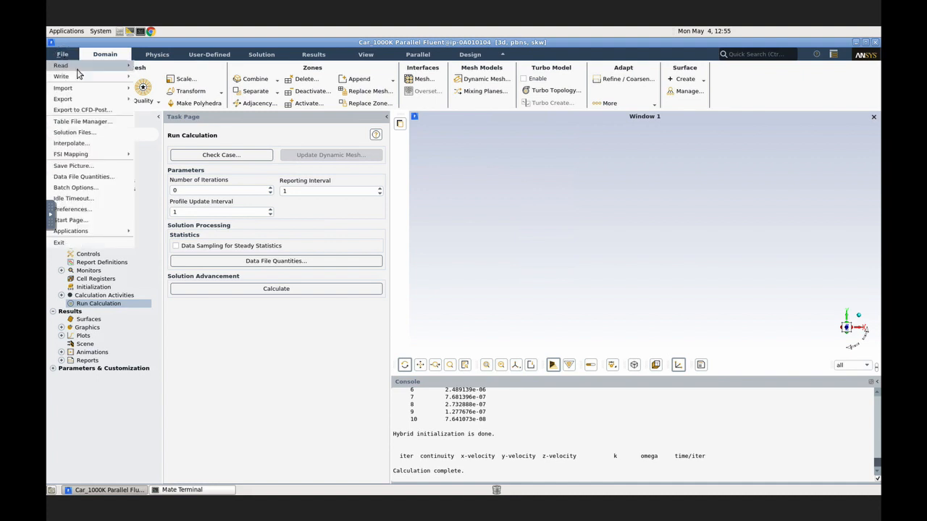
pyautogui.moveTo(87, 76)
pyautogui.click(165, 99)
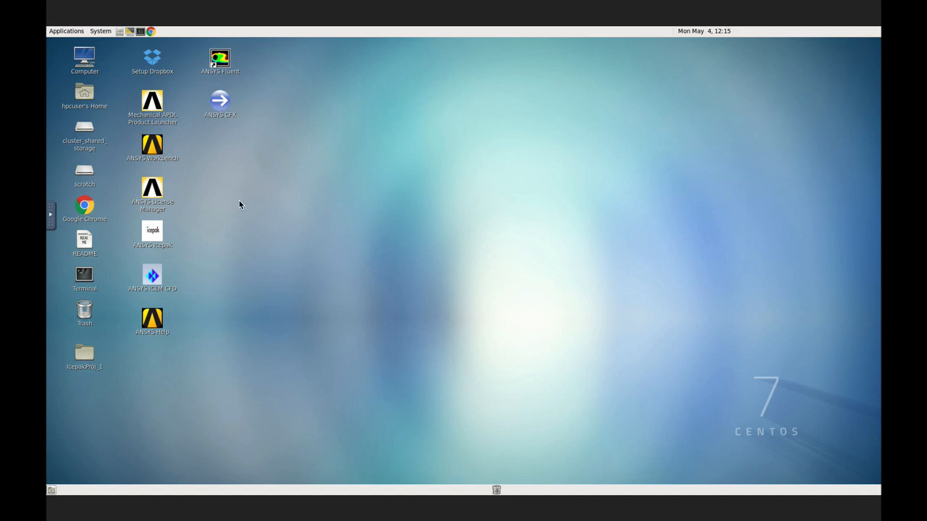
# Step: Open the mpd.hosts file from the home folder in the text editor and close the folder window
pyautogui.doubleClick(82, 98)
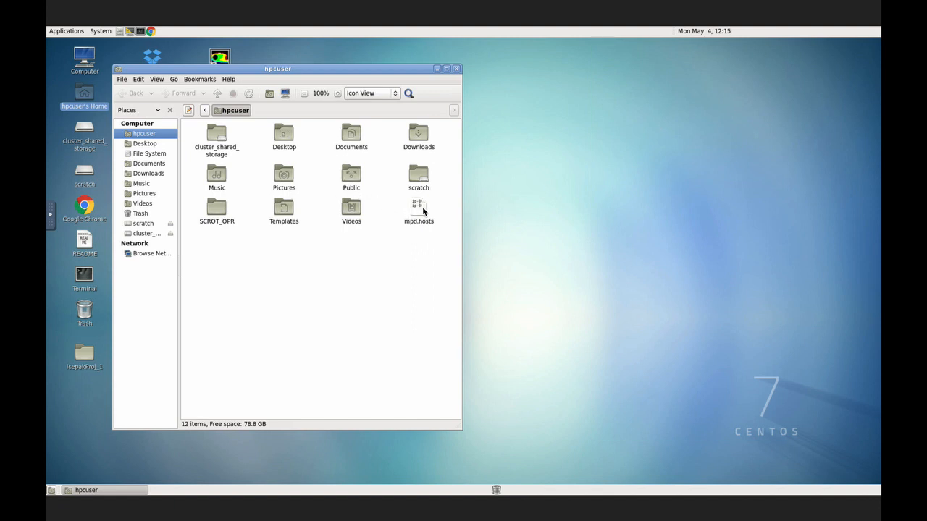
pyautogui.doubleClick(420, 209)
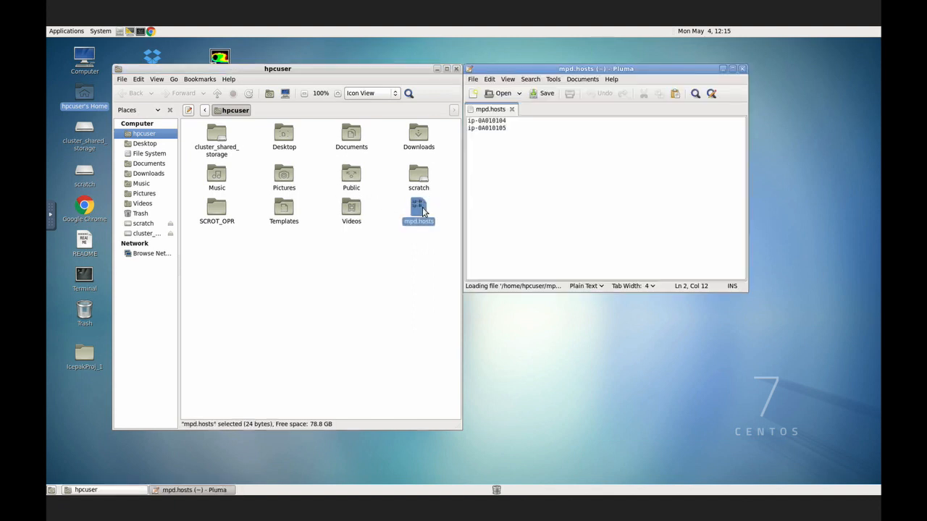
pyautogui.click(457, 69)
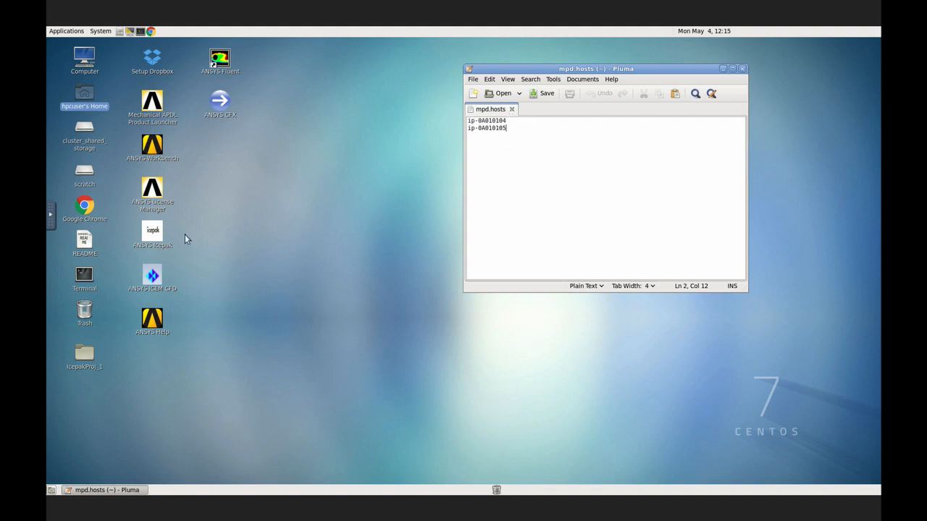
# Step: Open two terminal windows and run htop in the first one to monitor the local node
pyautogui.doubleClick(84, 275)
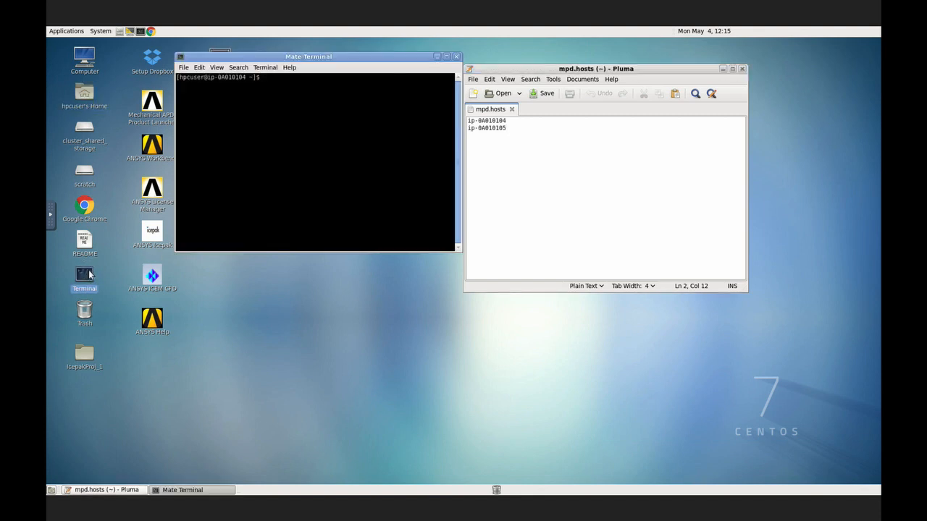
pyautogui.doubleClick(88, 275)
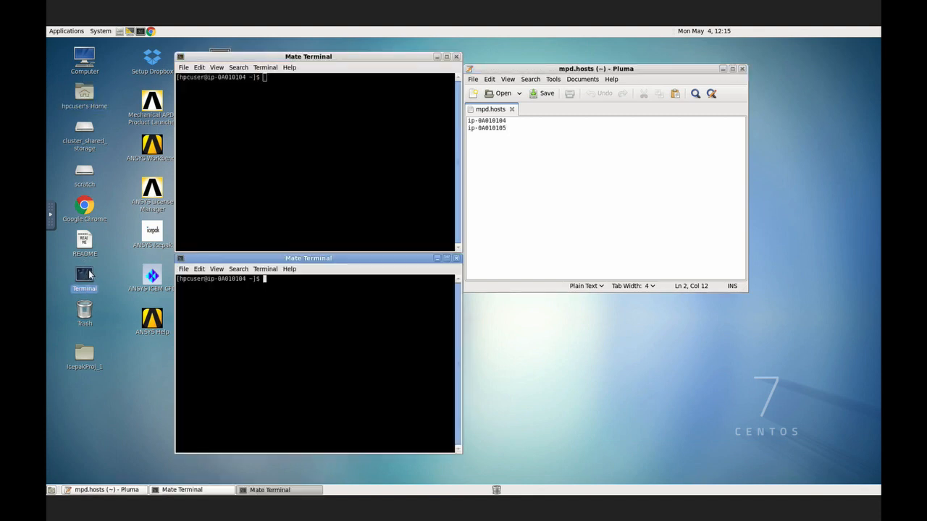
pyautogui.click(319, 160)
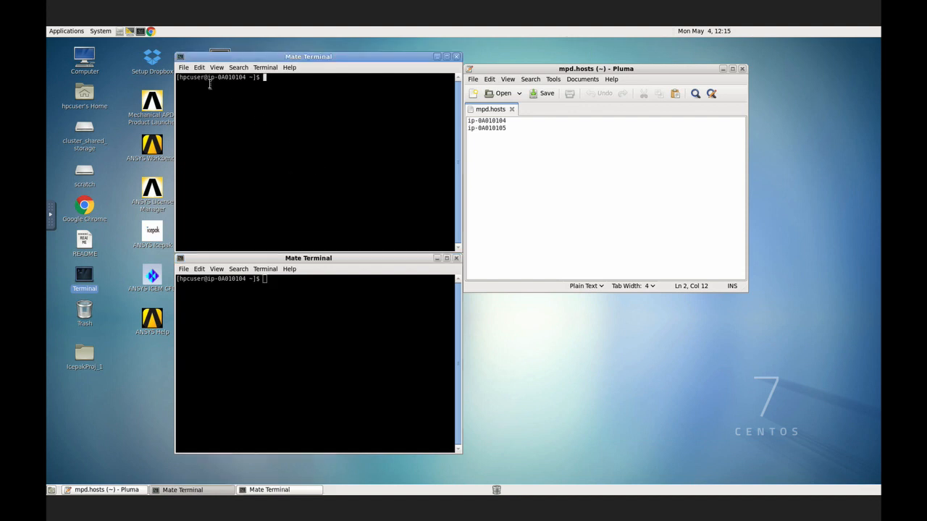
pyautogui.moveTo(208, 78); pyautogui.dragTo(245, 69)
pyautogui.click(338, 105)
pyautogui.write('htop')
pyautogui.press('Return')
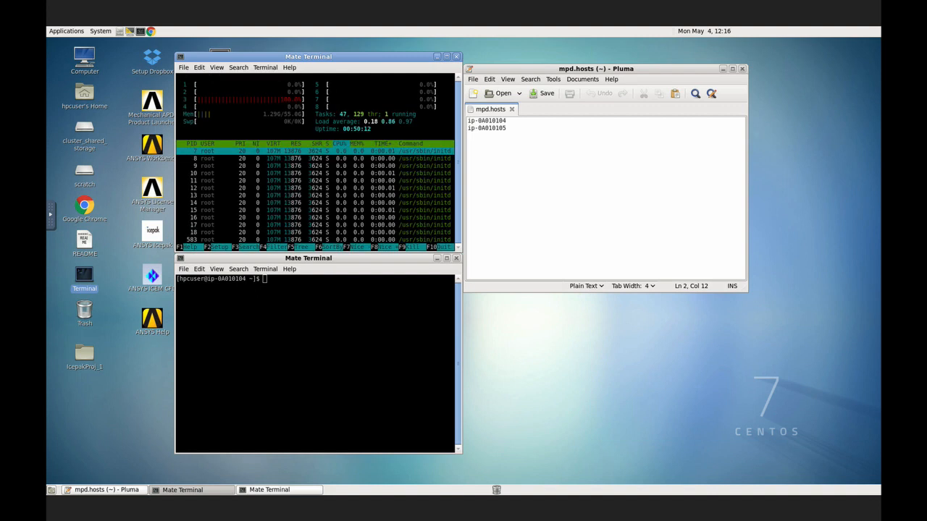
# Step: Connect from the second terminal to ip-0A010105 over SSH, copying the host name from mpd.hosts, and run htop there
pyautogui.click(295, 305)
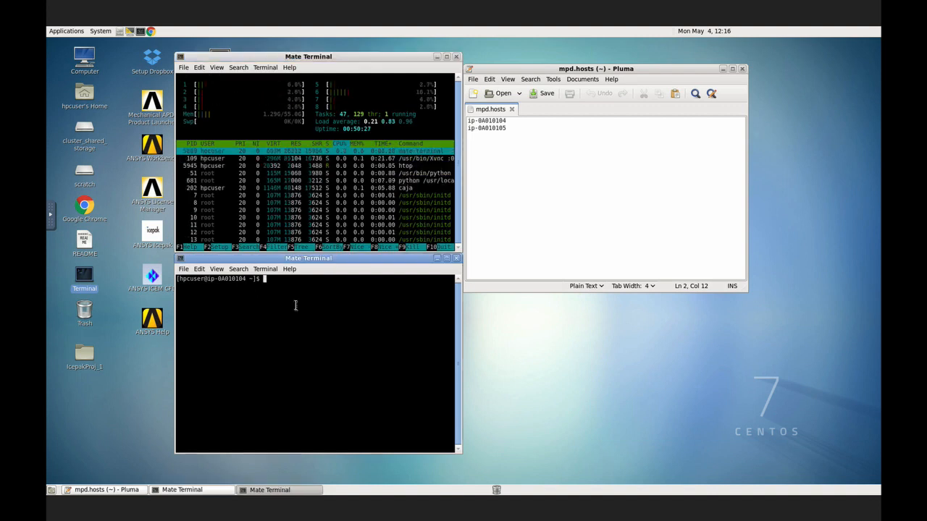
pyautogui.write('ssh')
pyautogui.doubleClick(497, 130)
pyautogui.tripleClick(497, 130)
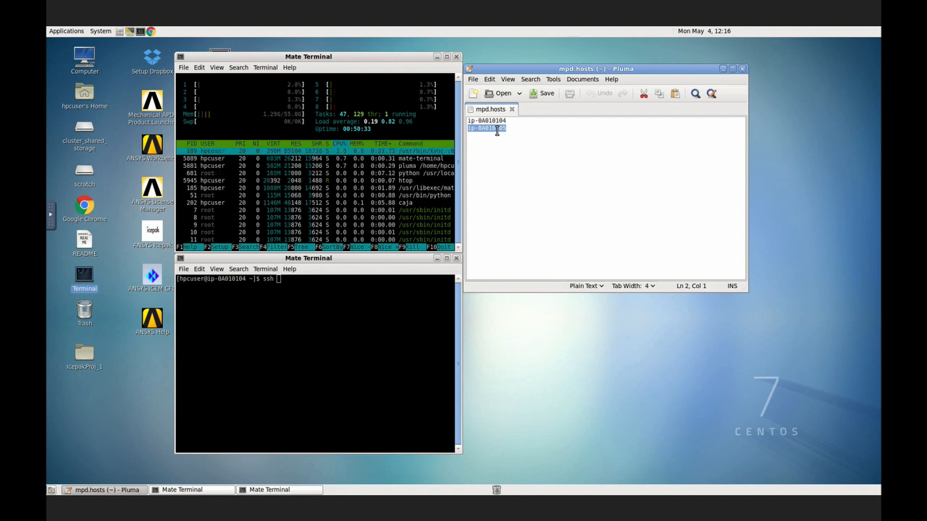
pyautogui.rightClick(497, 130)
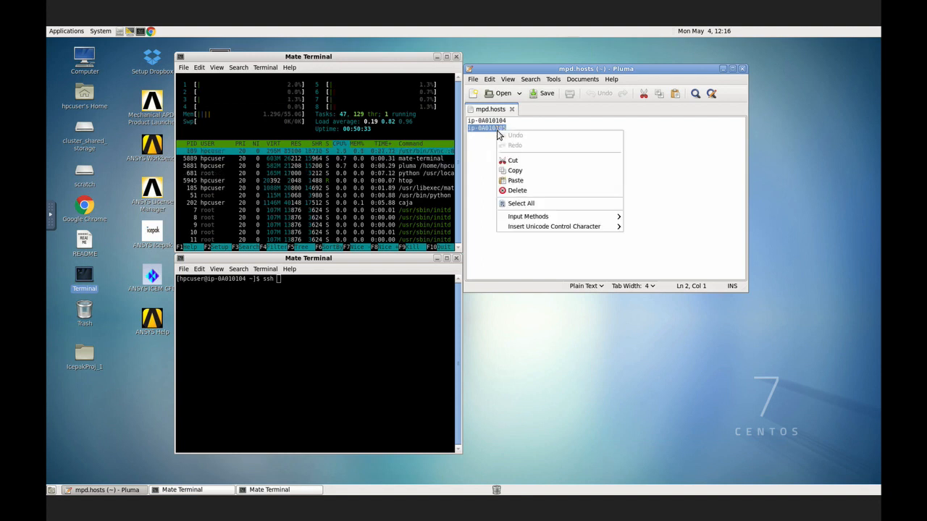
pyautogui.click(519, 172)
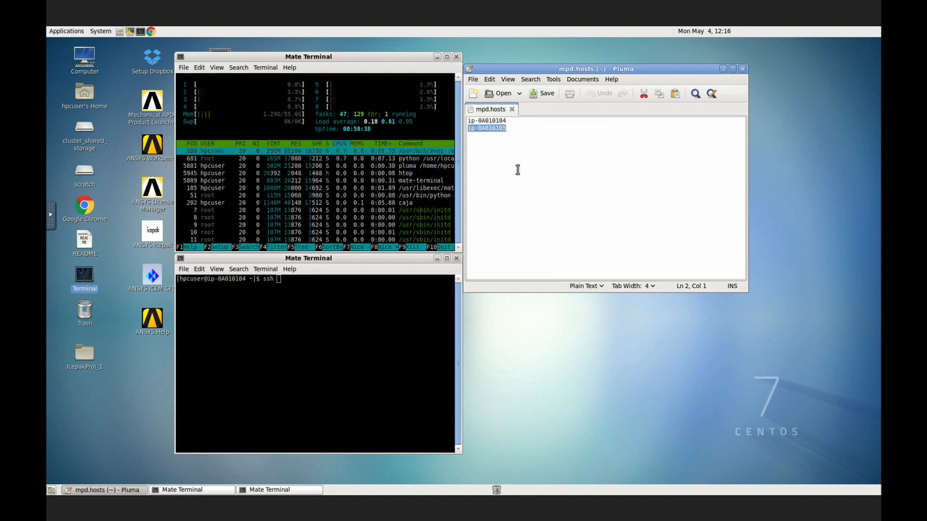
pyautogui.click(333, 284)
pyautogui.rightClick(333, 284)
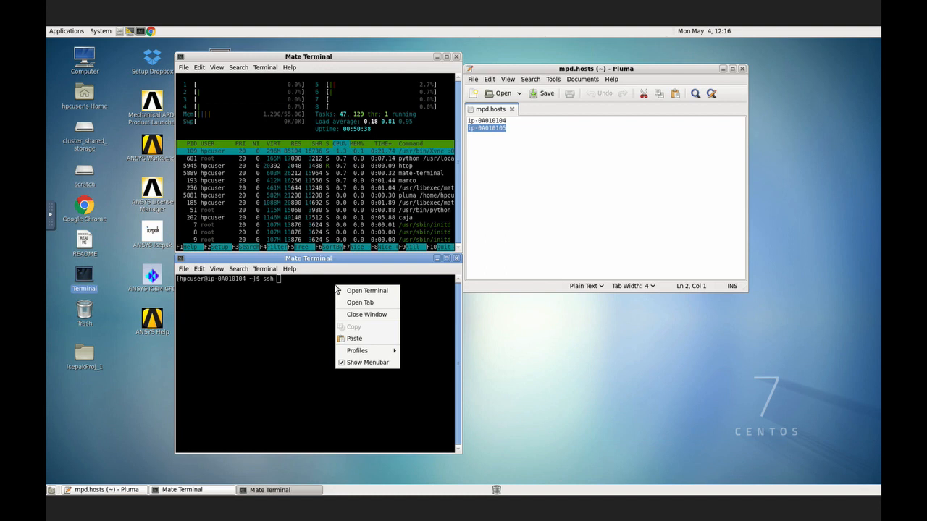
pyautogui.click(355, 336)
pyautogui.press('Return')
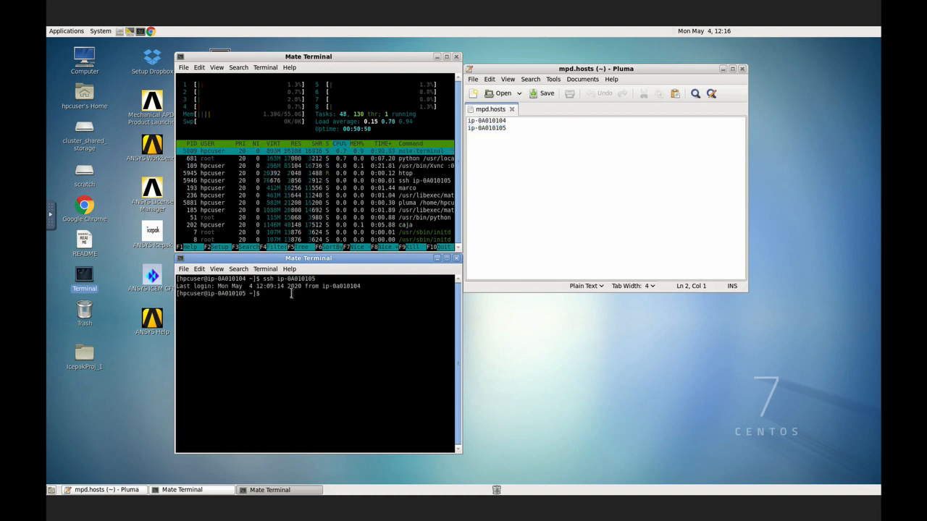
pyautogui.write('htop')
pyautogui.press('Return')
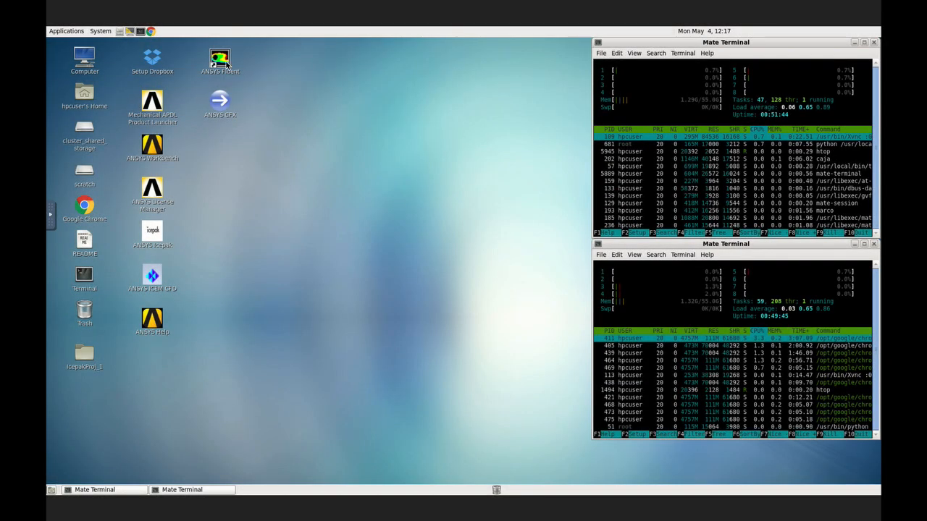
# Step: Open the Fluent Launcher and select Car_1000K.cas from the cluster_shared_storage folder as the case file
pyautogui.doubleClick(221, 60)
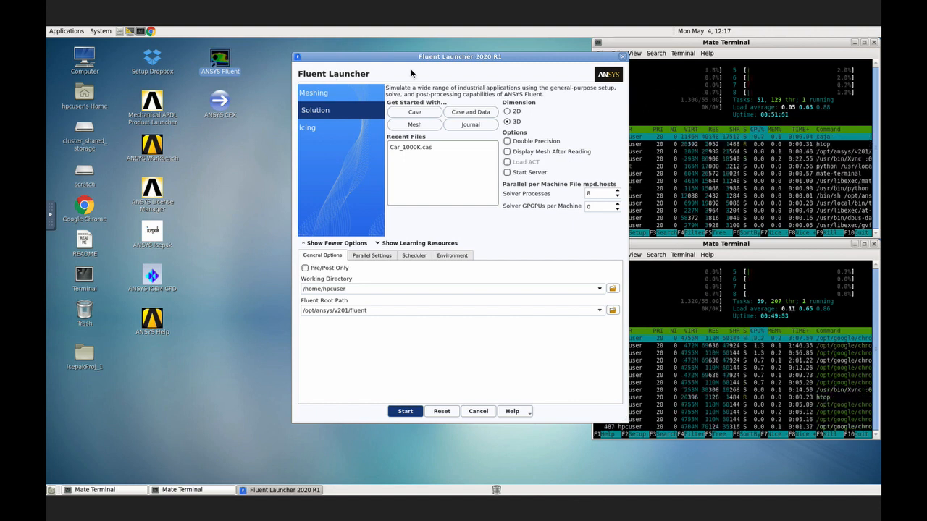
pyautogui.click(439, 147)
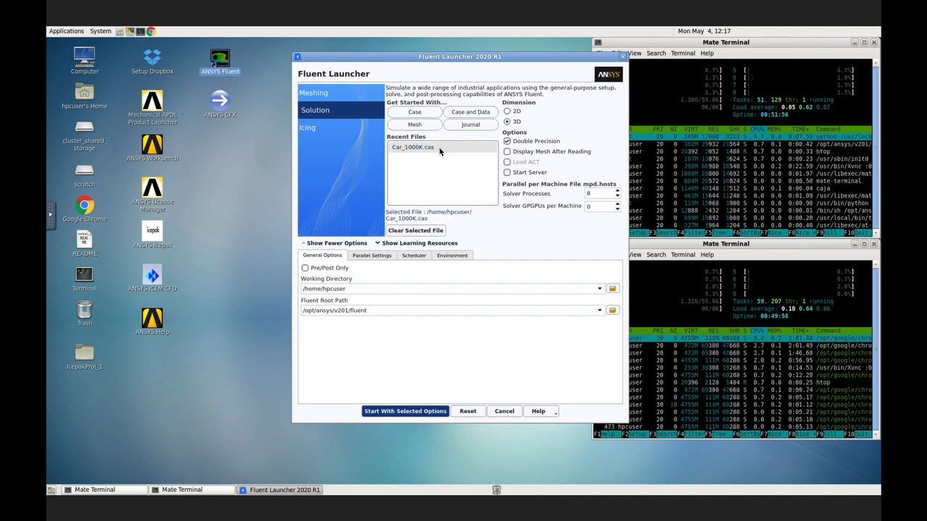
pyautogui.click(434, 114)
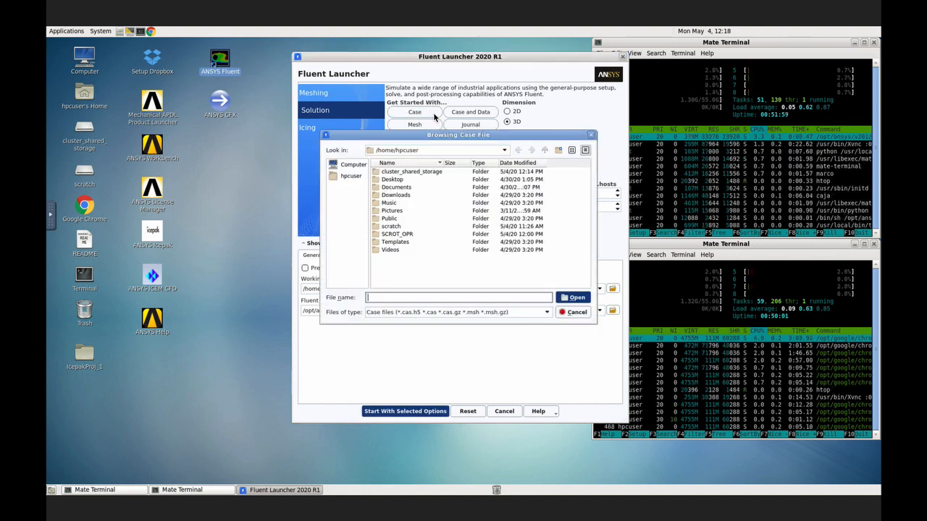
pyautogui.doubleClick(424, 170)
pyautogui.doubleClick(399, 172)
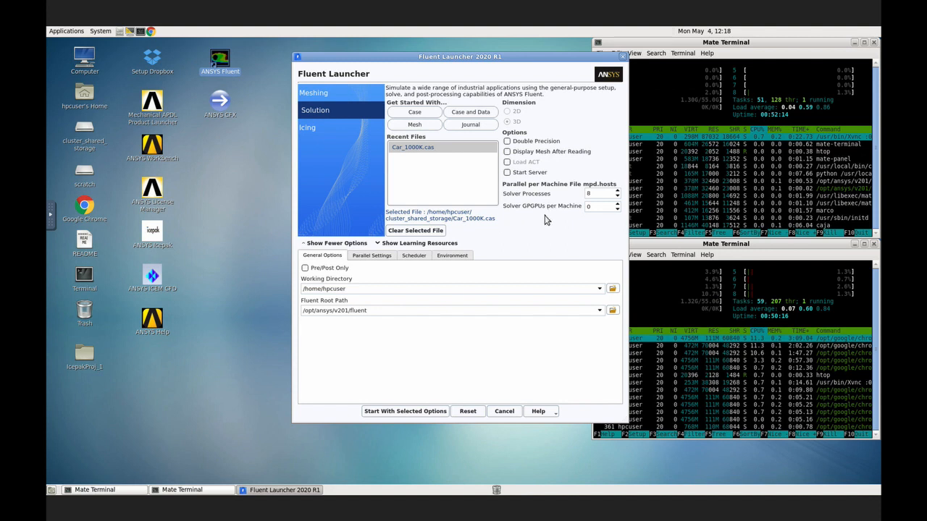
# Step: Set the solver processes to 16 and check the machine names file path for the distributed-memory cluster run
pyautogui.moveTo(593, 195); pyautogui.dragTo(547, 197)
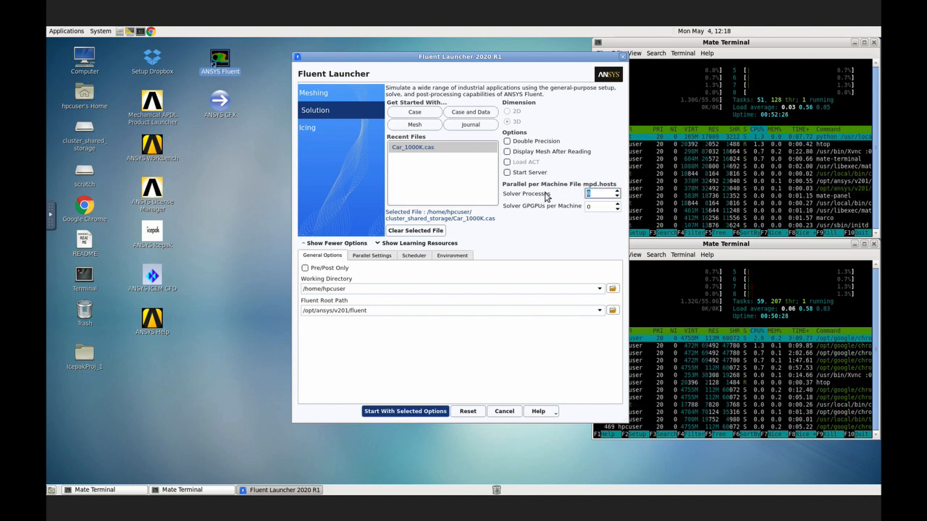
pyautogui.write('16')
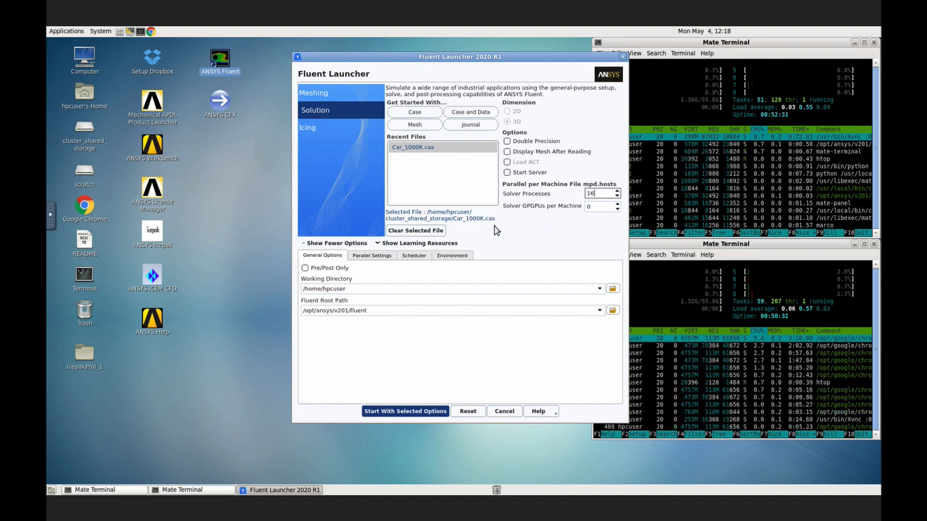
pyautogui.click(383, 257)
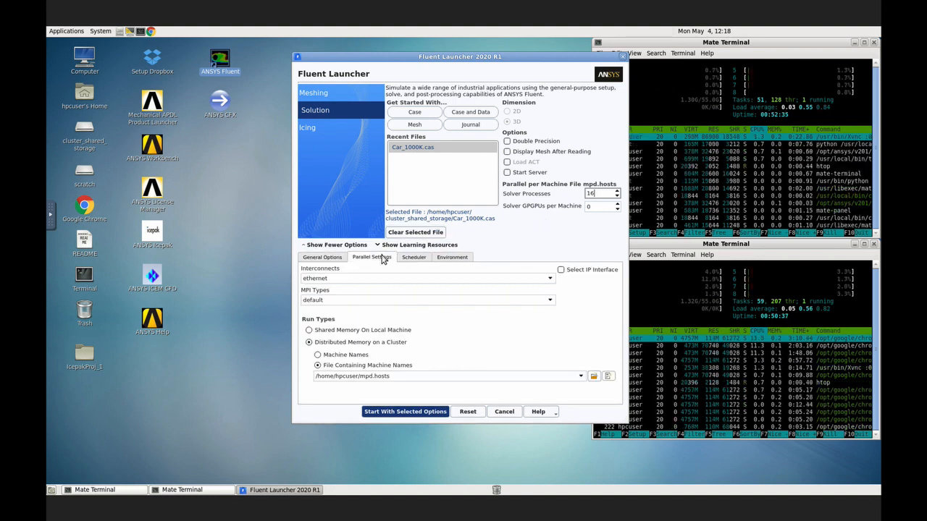
pyautogui.click(421, 377)
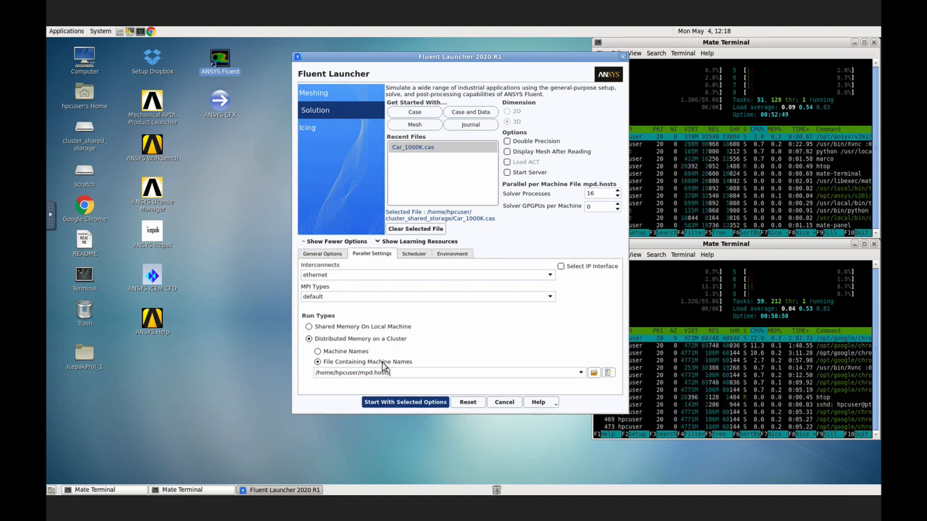
# Step: Browse for the machine names file with all file types shown and select mpd.hosts from the hpcuser home folder
pyautogui.click(592, 373)
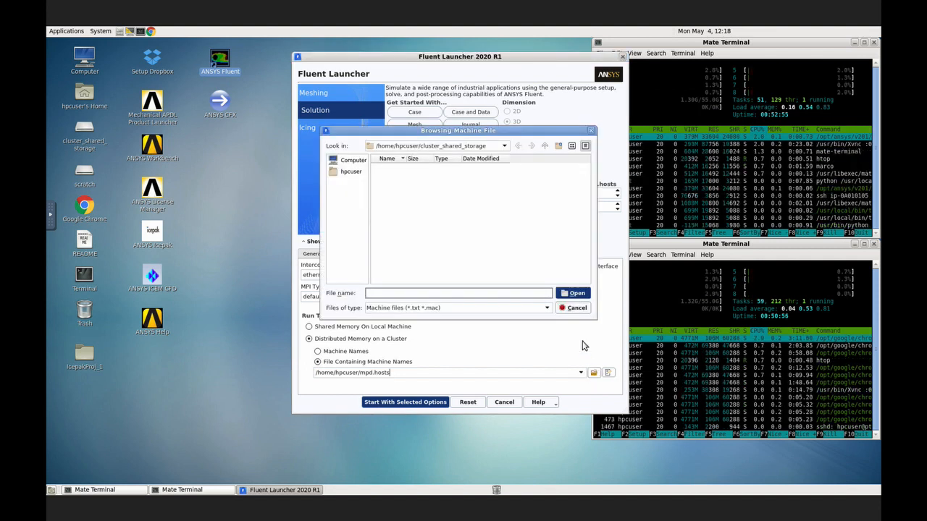
pyautogui.click(547, 310)
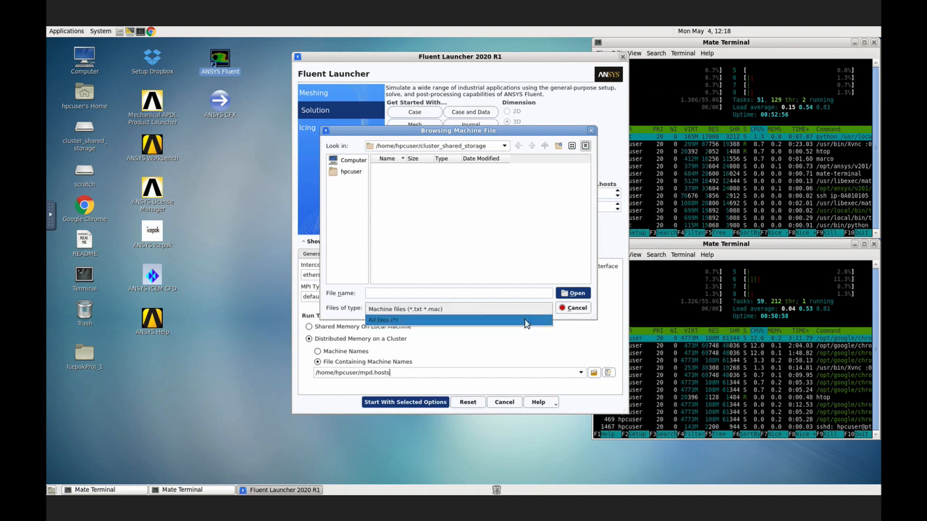
pyautogui.click(524, 321)
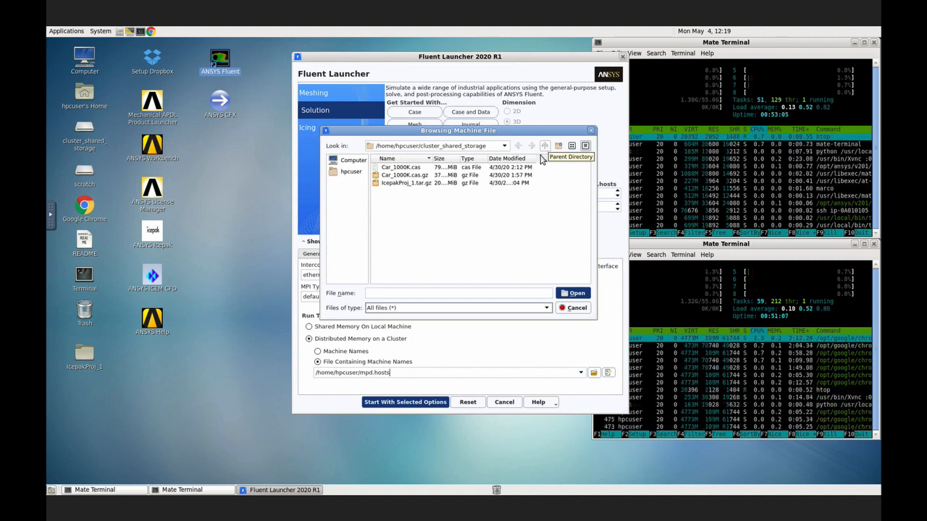
pyautogui.click(351, 174)
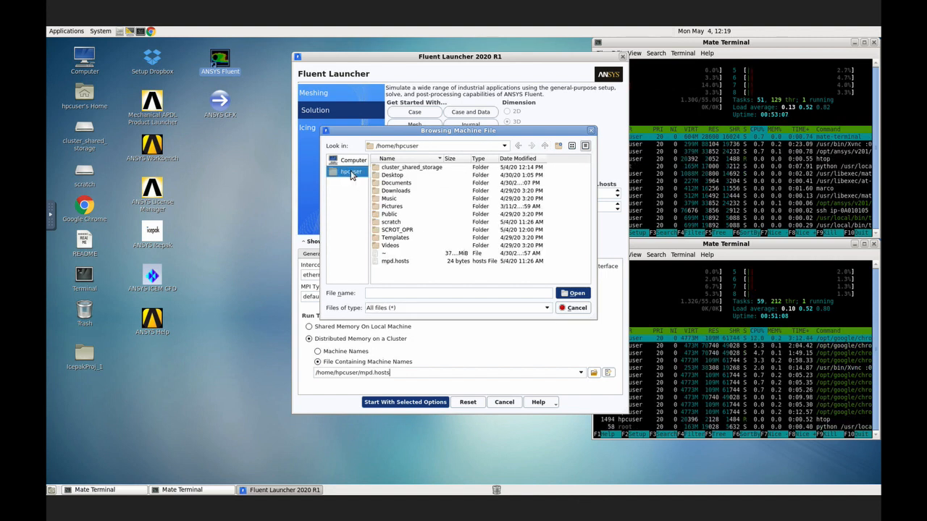
pyautogui.doubleClick(395, 262)
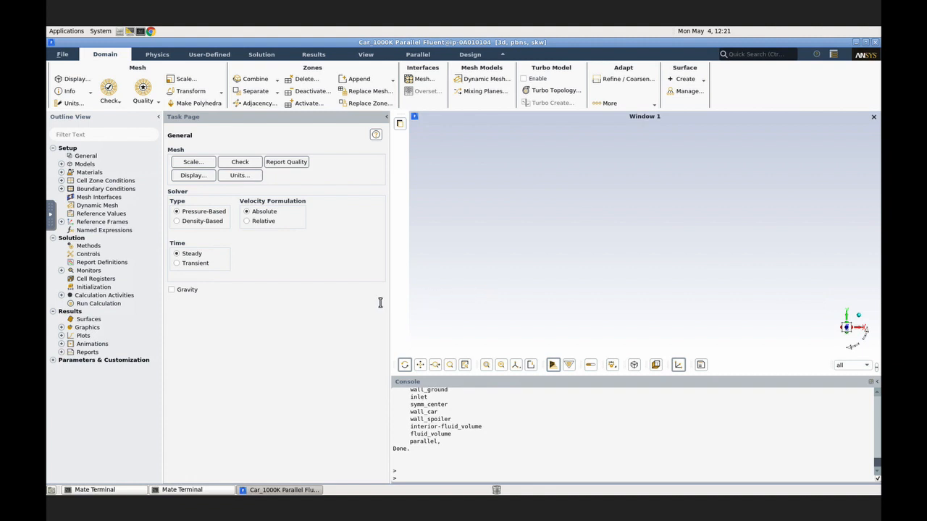
# Step: Start the calculation of the car case and bring both htop terminals forward to check processor load on the two nodes
pyautogui.click(118, 307)
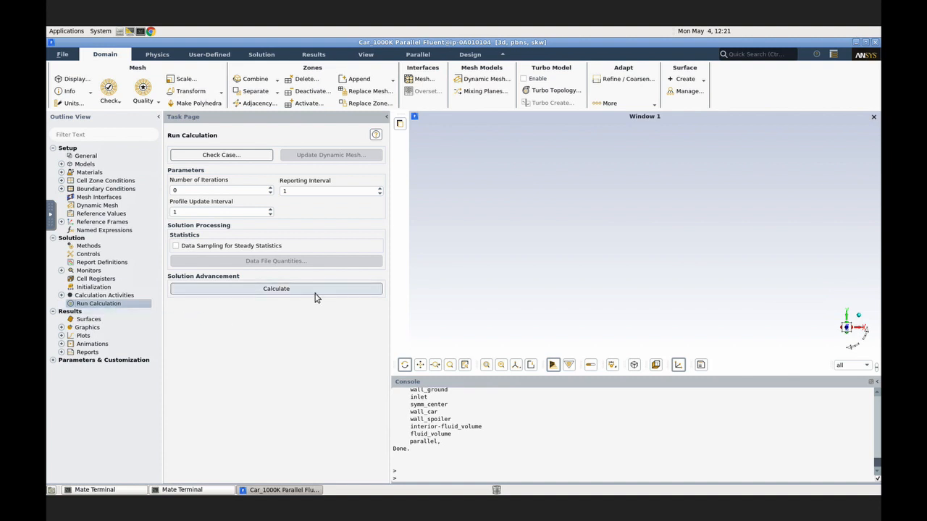
pyautogui.click(315, 297)
pyautogui.click(188, 493)
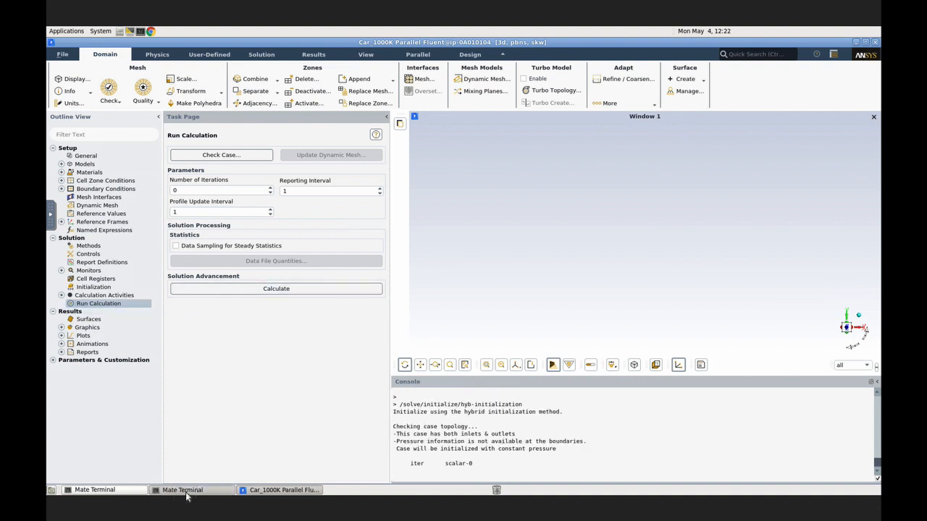
pyautogui.click(112, 494)
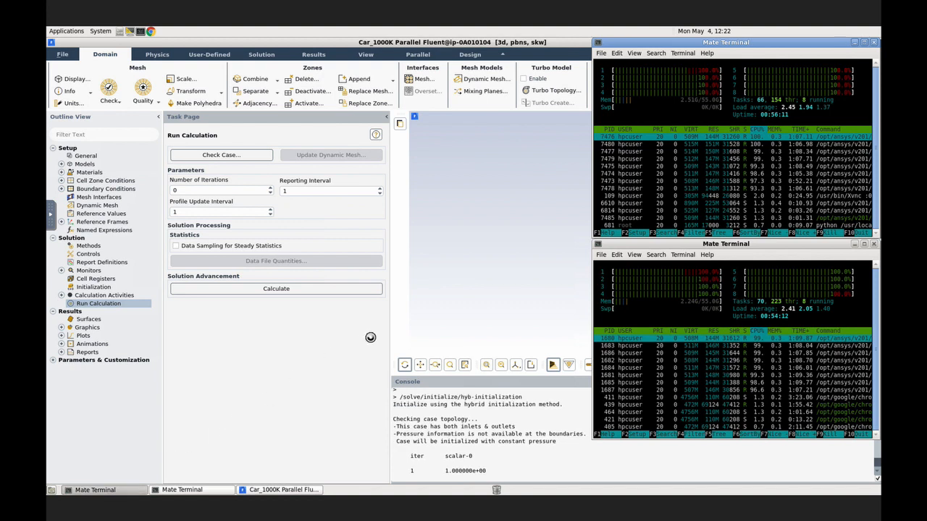